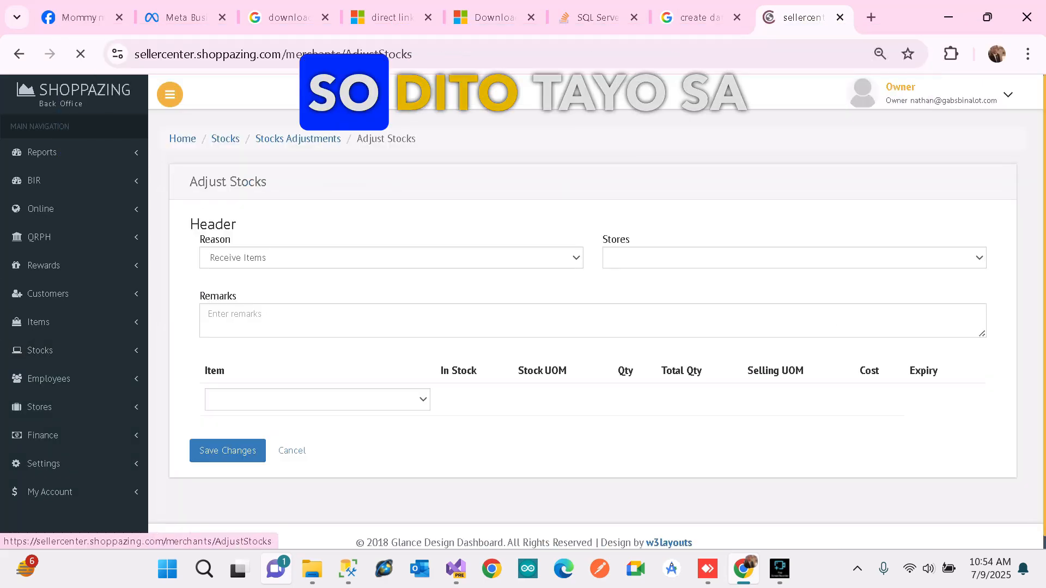
# Start a new Receive Items stock adjustment for the Gabs Binalot United store.
pyautogui.click(51, 350)
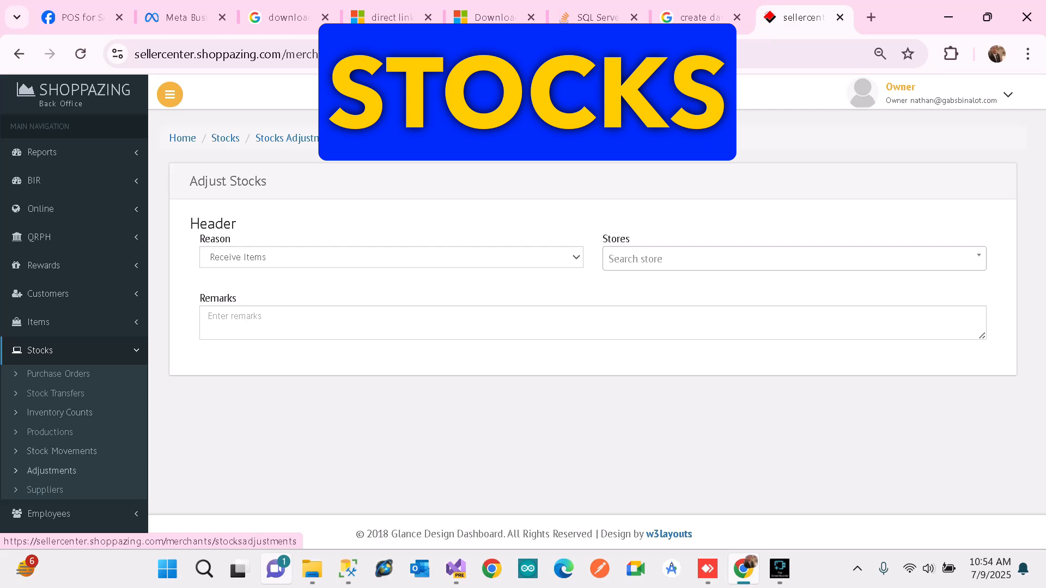
pyautogui.click(52, 471)
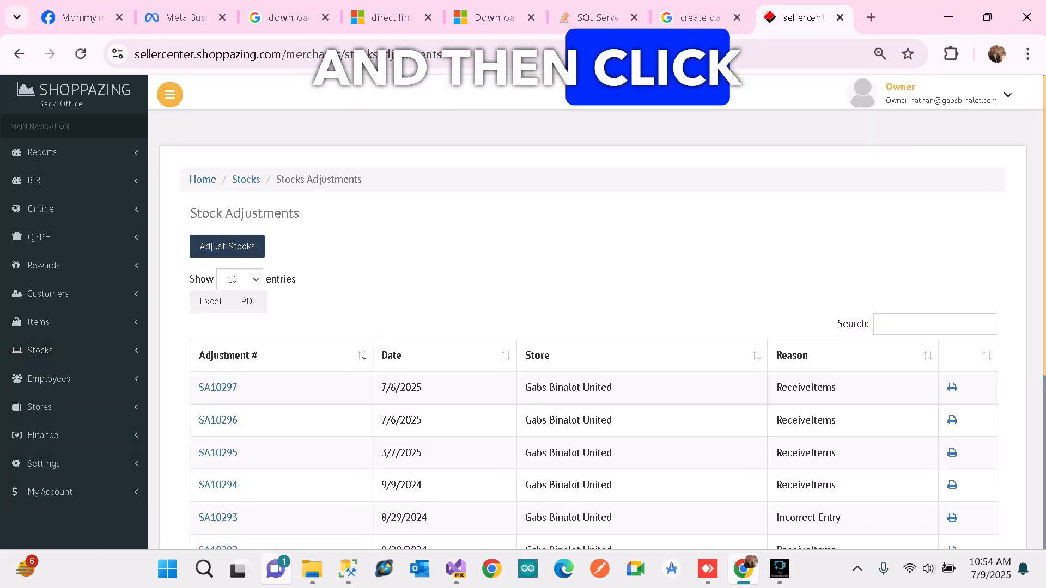
pyautogui.click(227, 246)
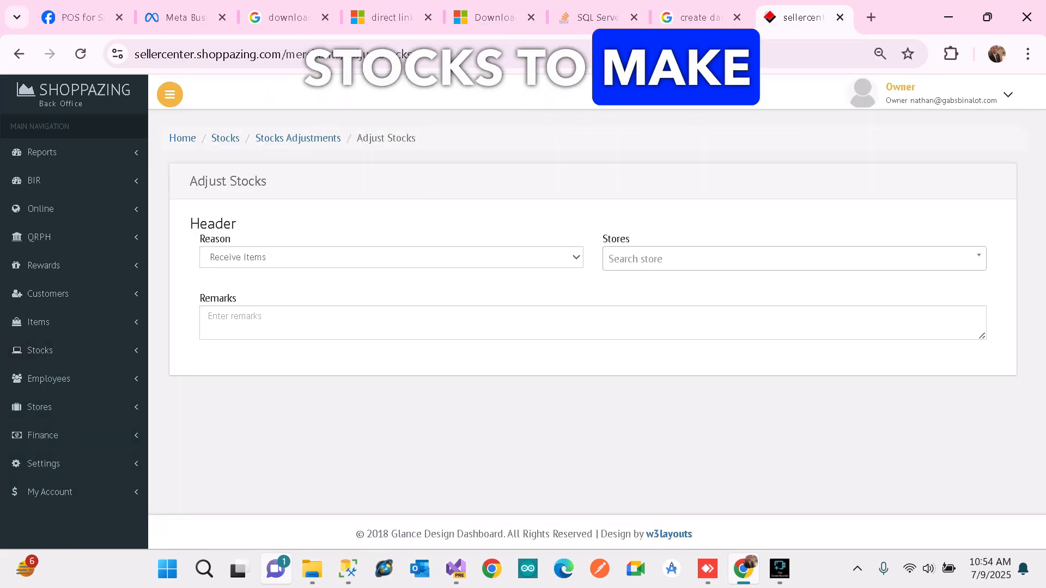
pyautogui.click(794, 259)
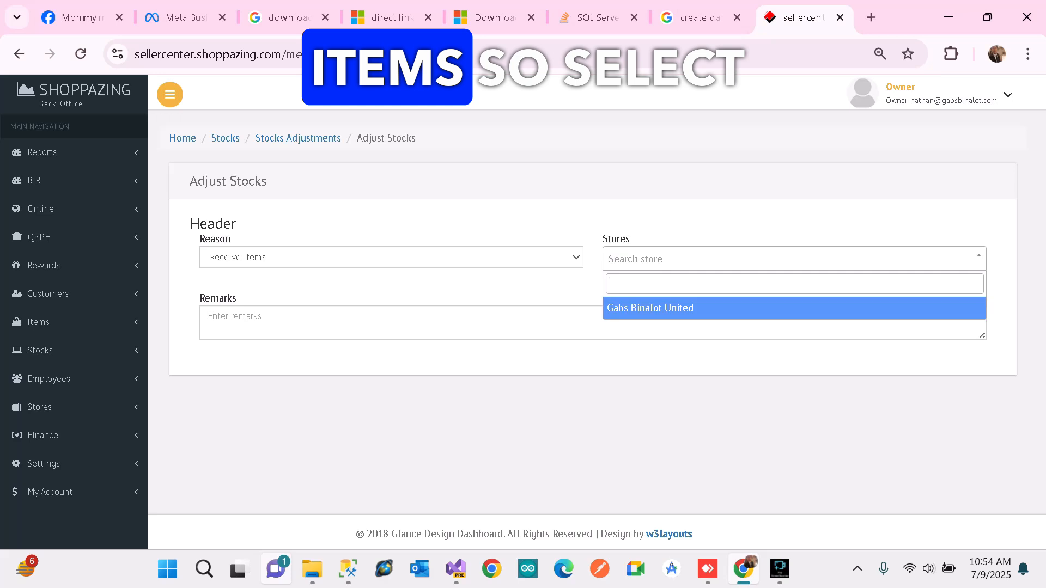
pyautogui.click(794, 308)
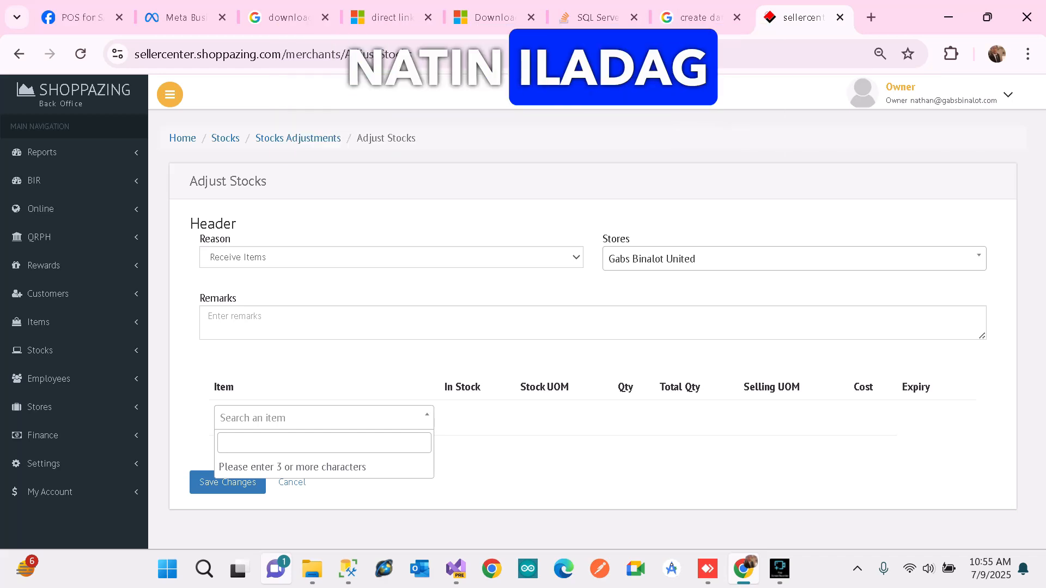
# Add Boneless Bangus Raw to the stock adjustment with a quantity of 10.
pyautogui.write('Bone')
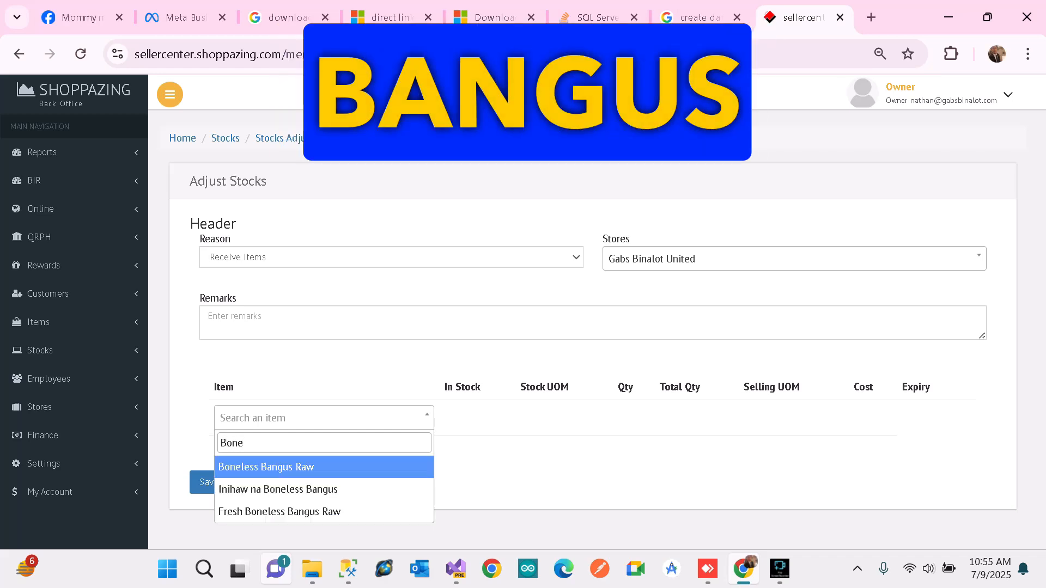
pyautogui.press('Return')
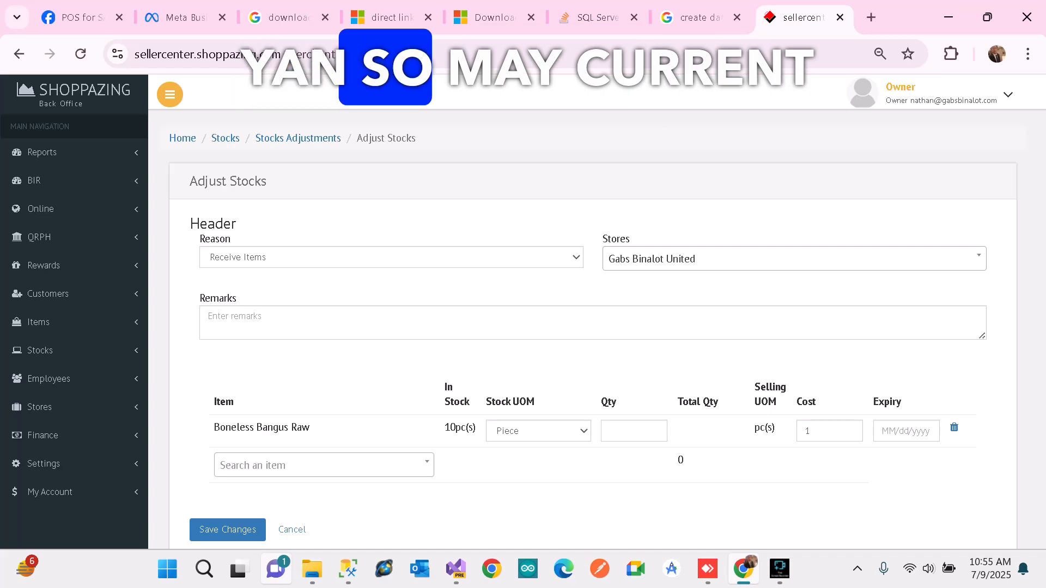
pyautogui.moveTo(444, 427); pyautogui.dragTo(476, 427)
pyautogui.click(476, 429)
pyautogui.click(626, 431)
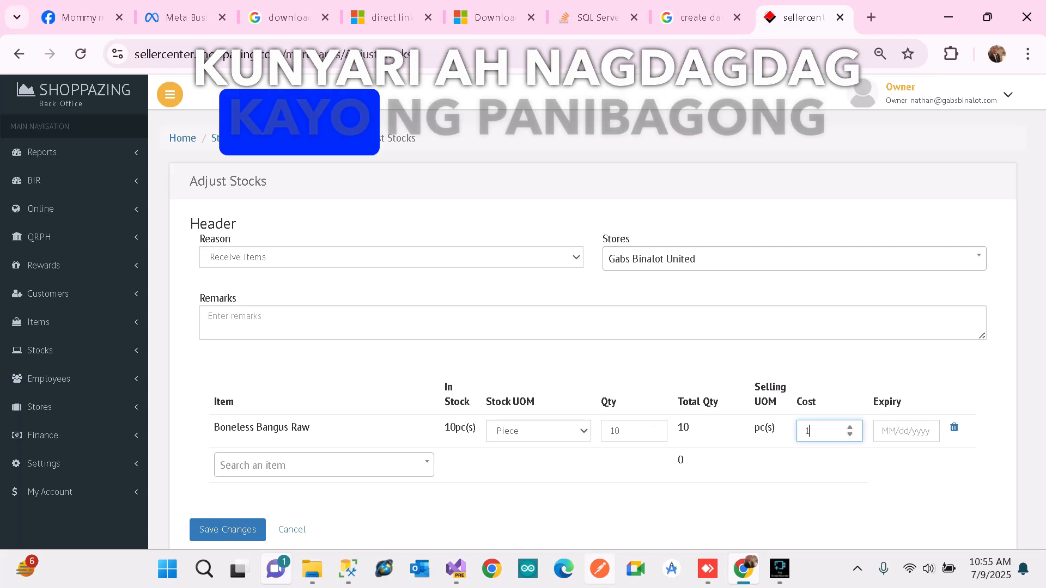
# Set the cost of Boneless Bangus Raw to 1 and save the stock adjustment.
pyautogui.hotkey('ctrl', 'a')
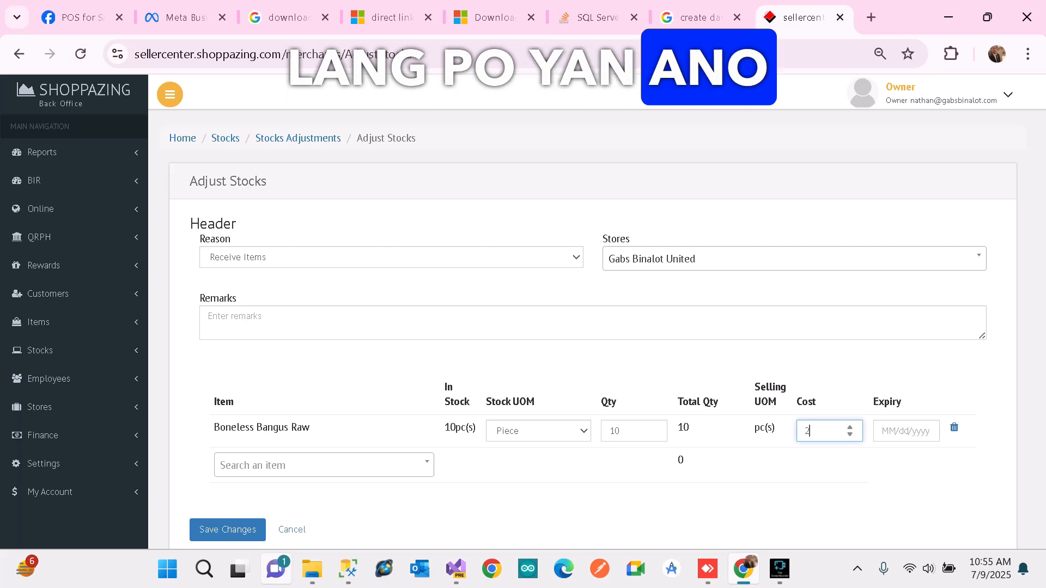
pyautogui.doubleClick(808, 431)
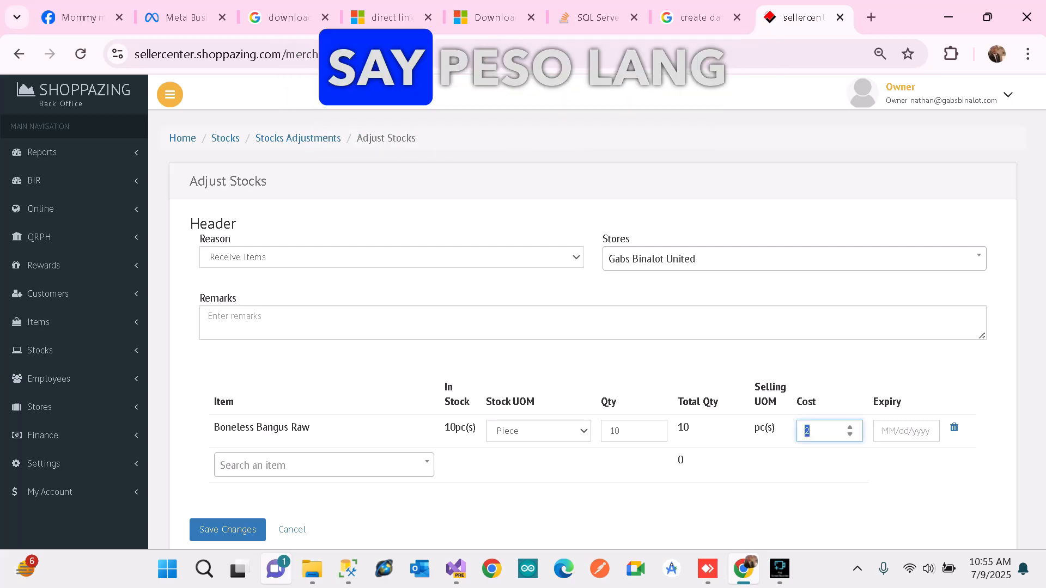
pyautogui.write('1')
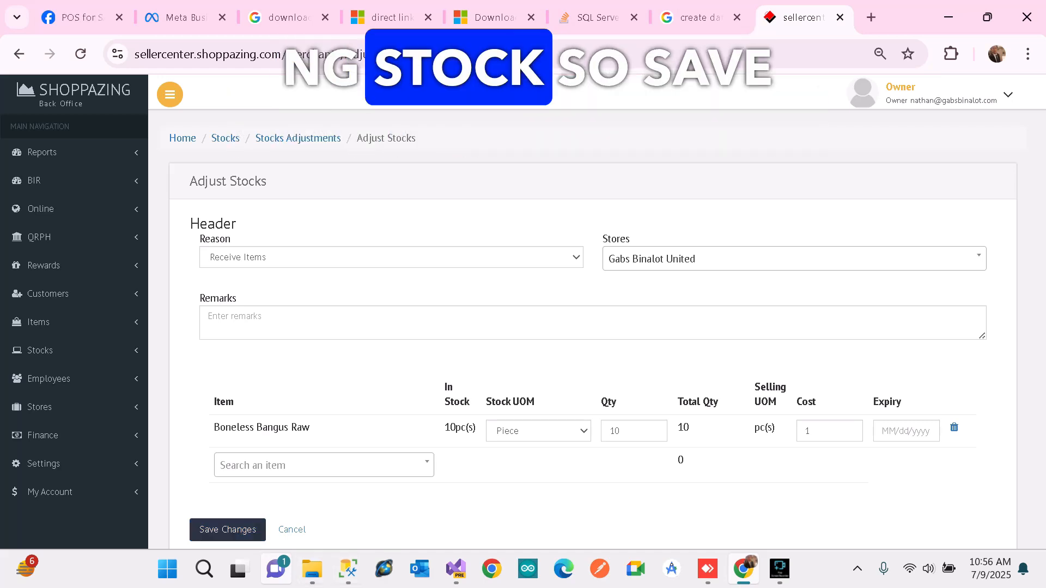
pyautogui.click(227, 530)
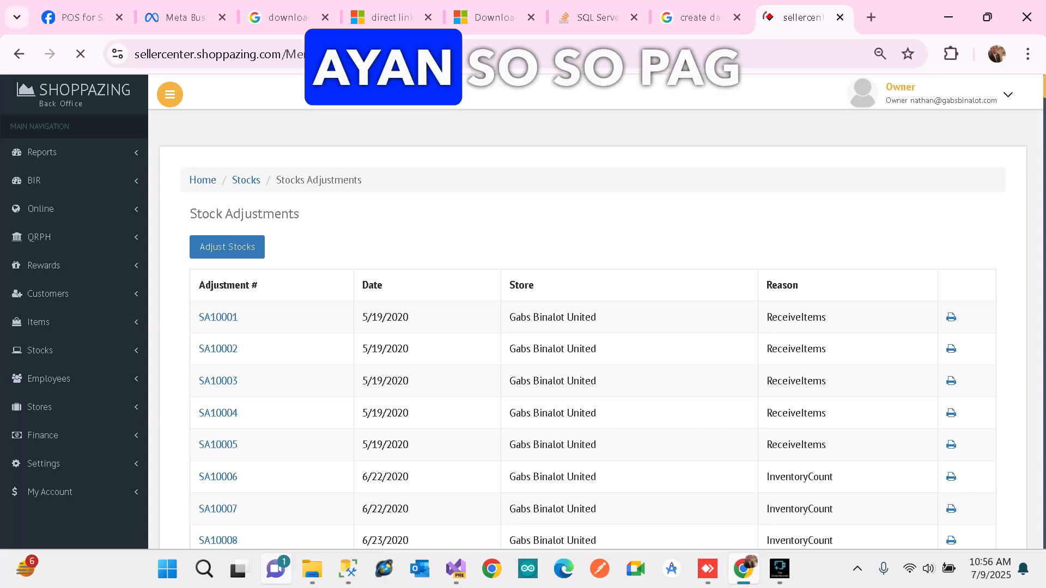
# Create another stock adjustment for Gabs Binalot United, add Boneless Bangus Raw to it and check its in-stock amount.
pyautogui.click(227, 247)
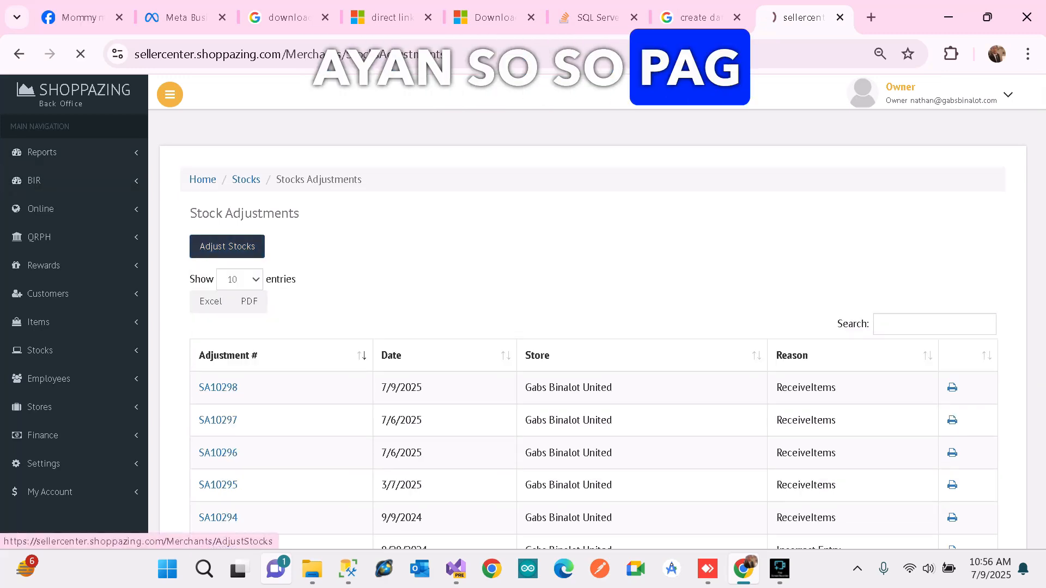
pyautogui.click(794, 259)
pyautogui.click(794, 308)
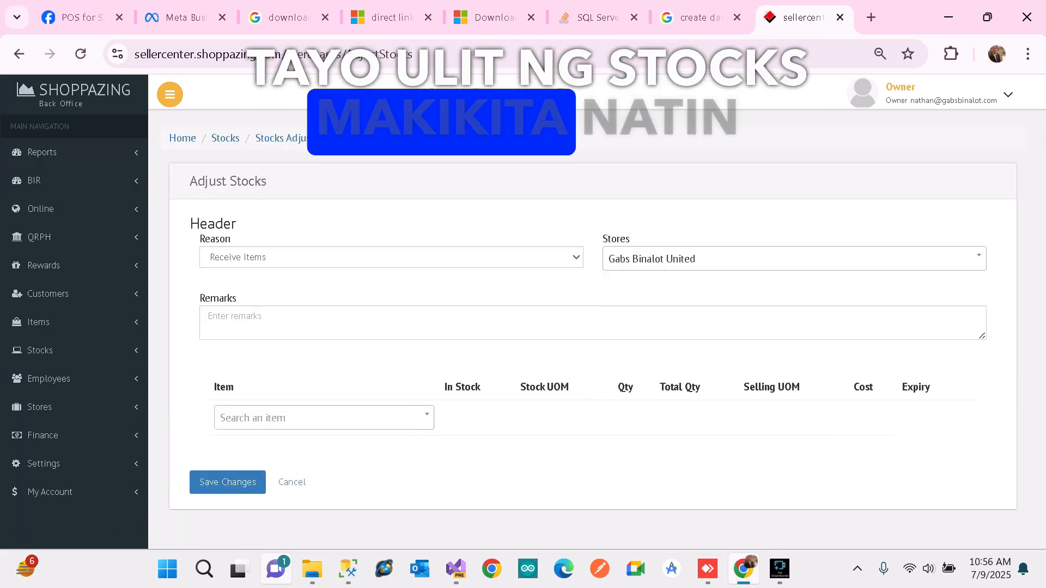
pyautogui.write('bone')
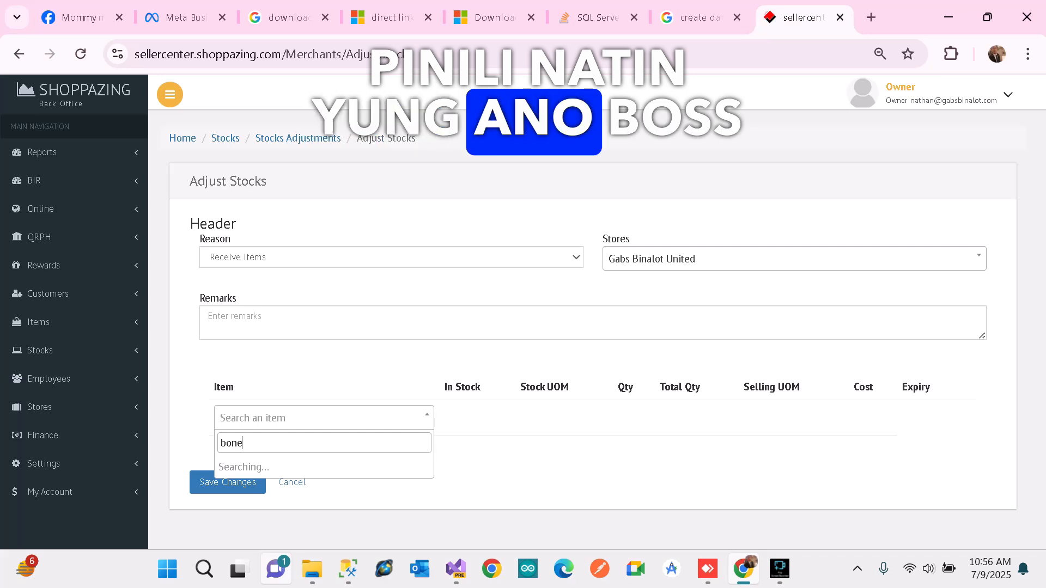
pyautogui.click(283, 467)
pyautogui.doubleClick(455, 428)
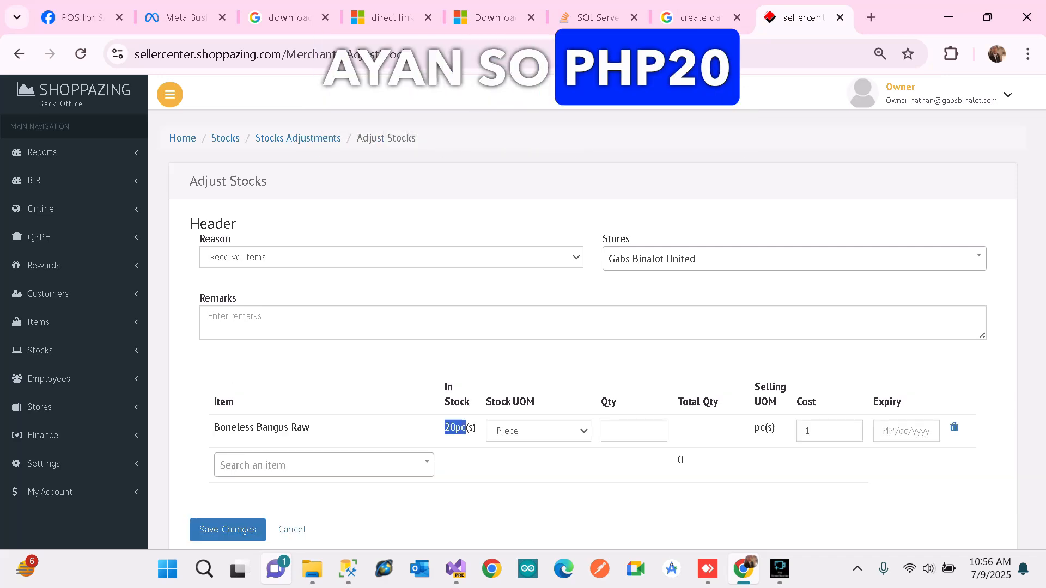
pyautogui.click(456, 428)
# Open the Stocks report in a separate browser tab and return to the unsaved stock adjustment.
pyautogui.click(42, 152)
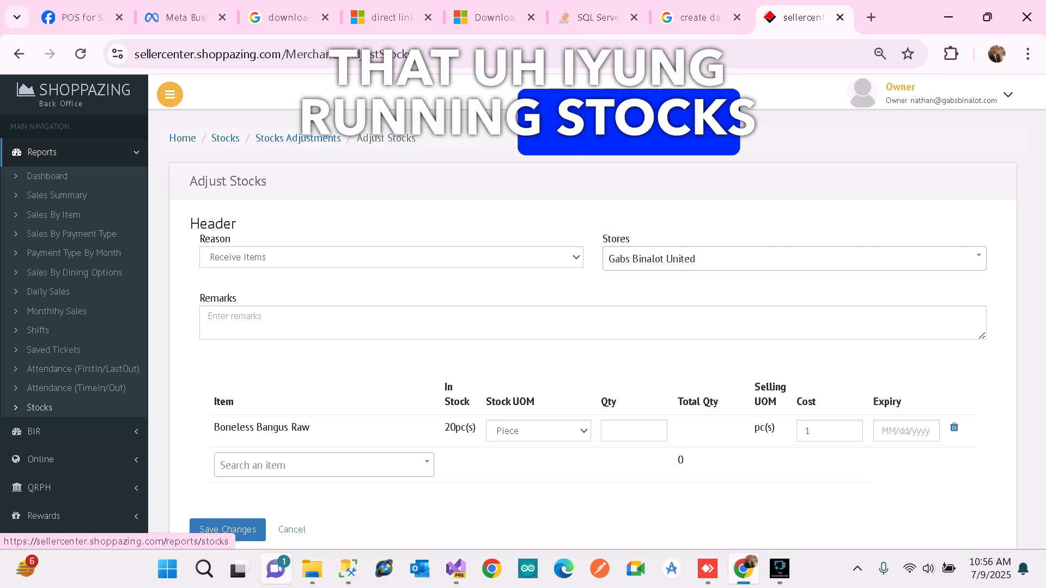
pyautogui.rightClick(44, 408)
pyautogui.click(107, 248)
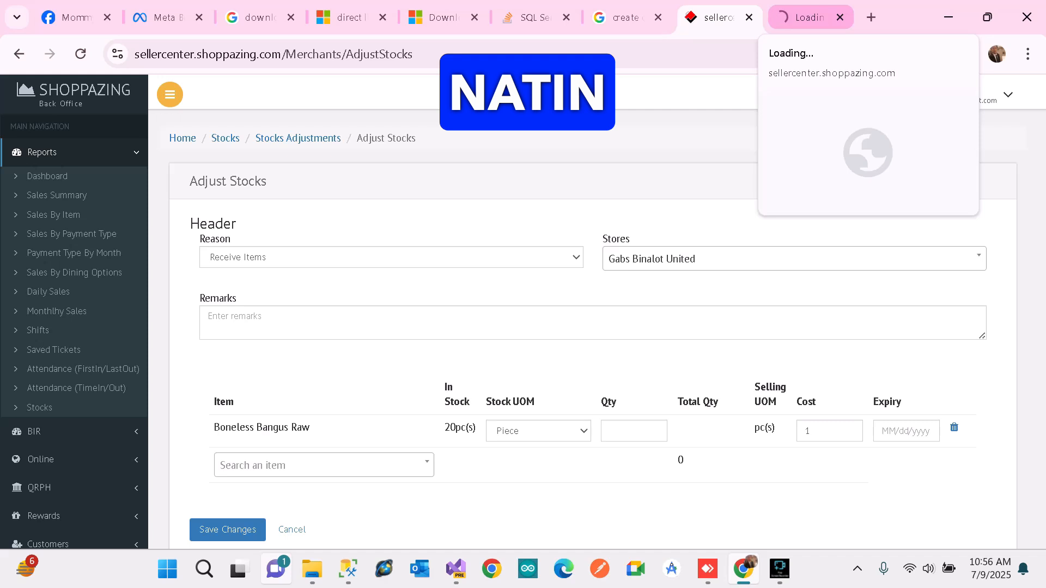
pyautogui.click(807, 17)
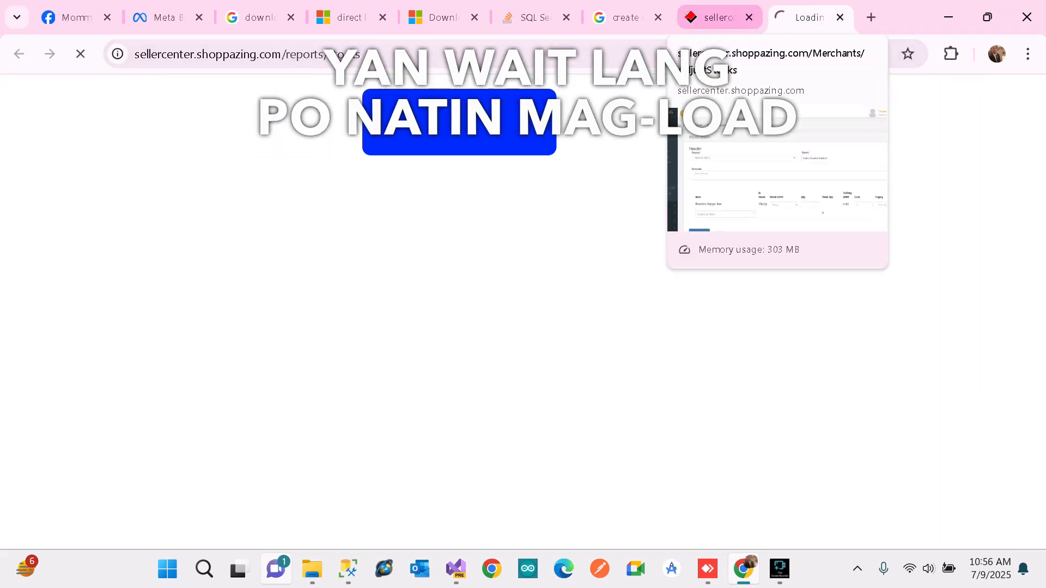
pyautogui.click(715, 17)
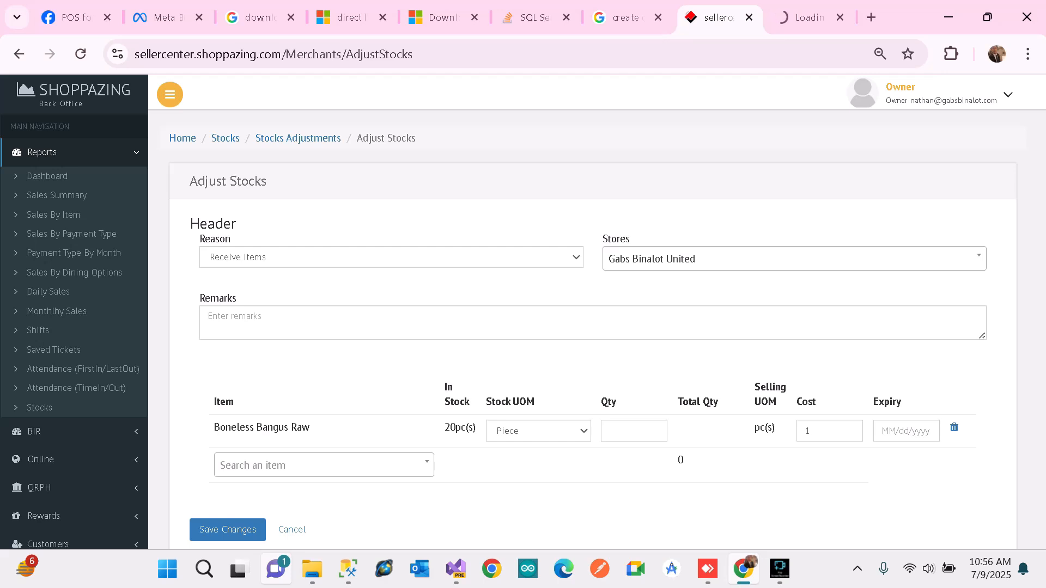
# Enter a quantity of 10 and a cost of 2 for Boneless Bangus Raw and save the adjustment.
pyautogui.click(610, 431)
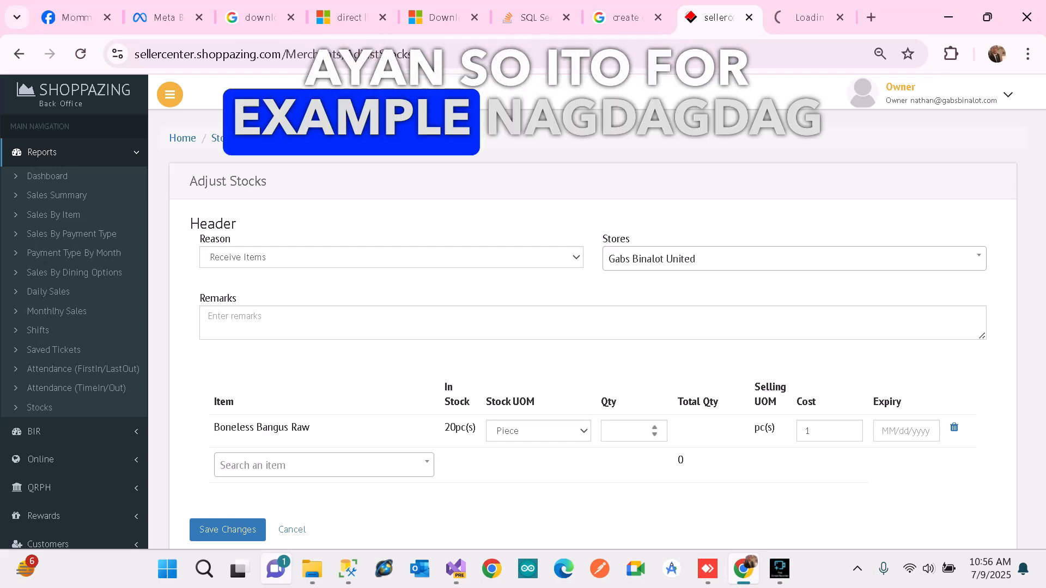
pyautogui.write('10')
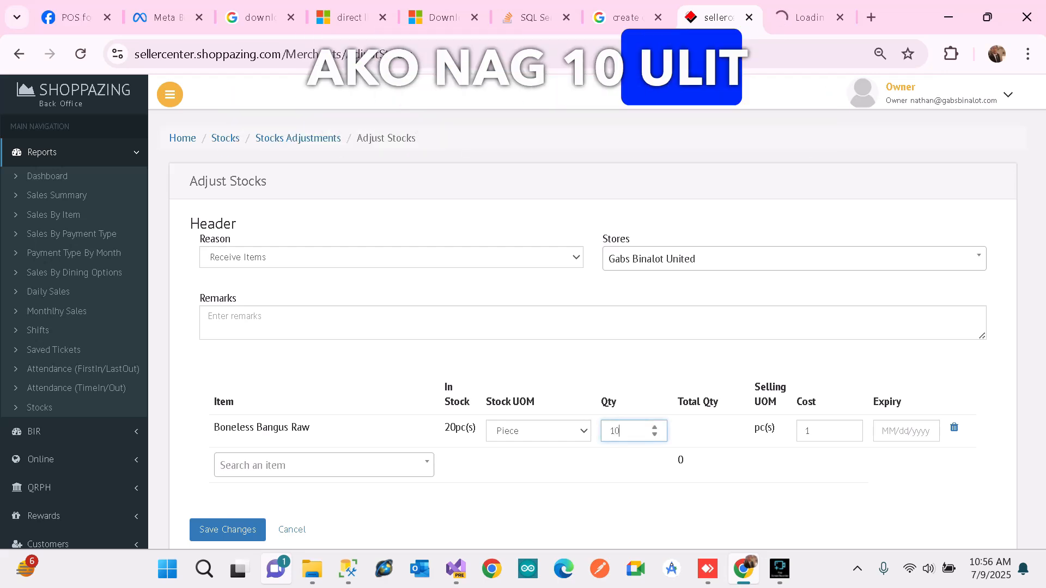
pyautogui.click(808, 431)
pyautogui.doubleClick(808, 431)
pyautogui.write('2')
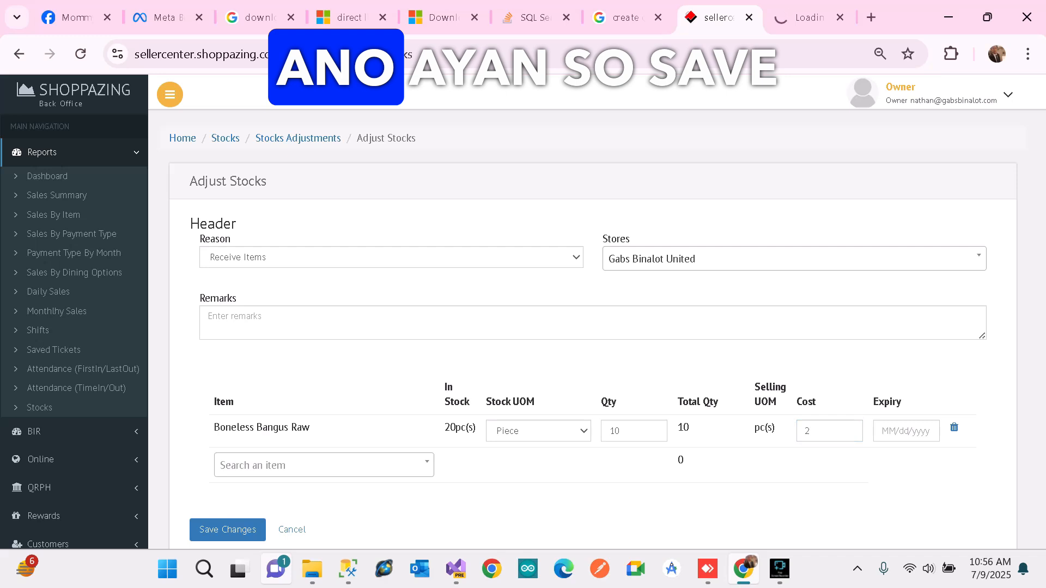
pyautogui.click(227, 529)
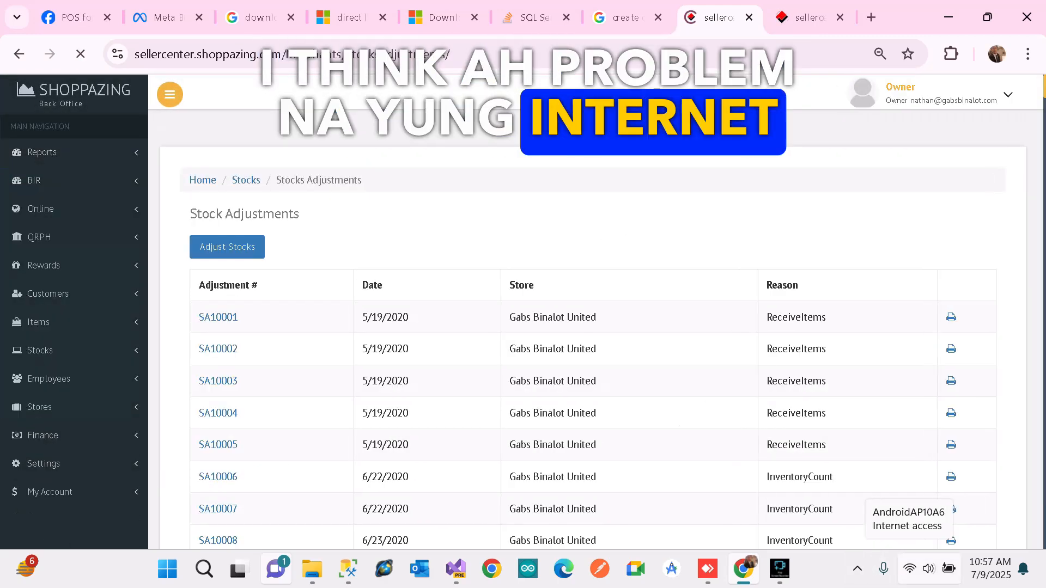
# Search the Stocks report for "bone", reload the report and check the stock on hand of Boneless Bangus Raw.
pyautogui.hotkey('ctrl', 'Tab')
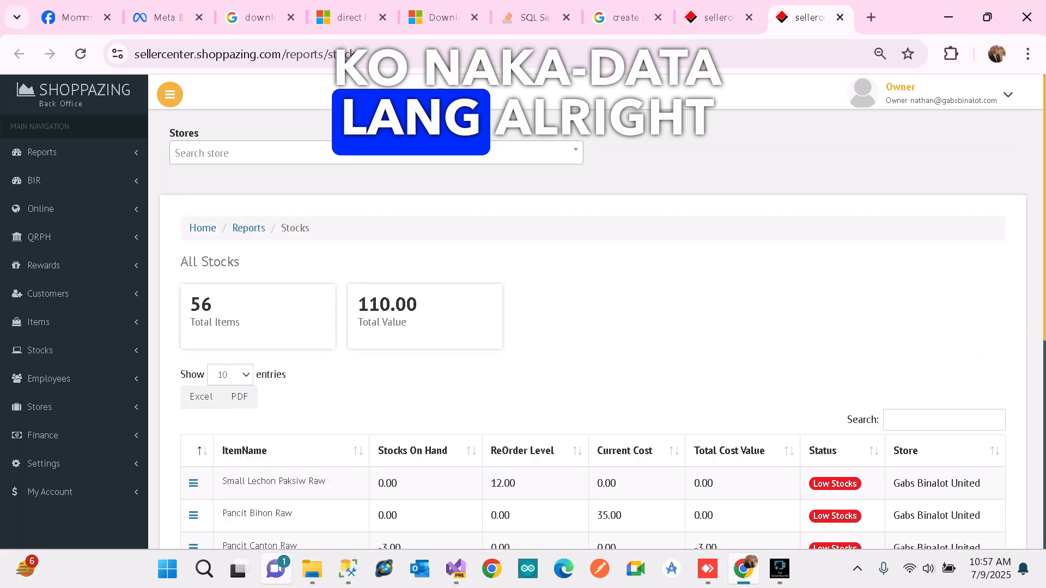
pyautogui.scroll(-1, 593, 327)
pyautogui.click(944, 359)
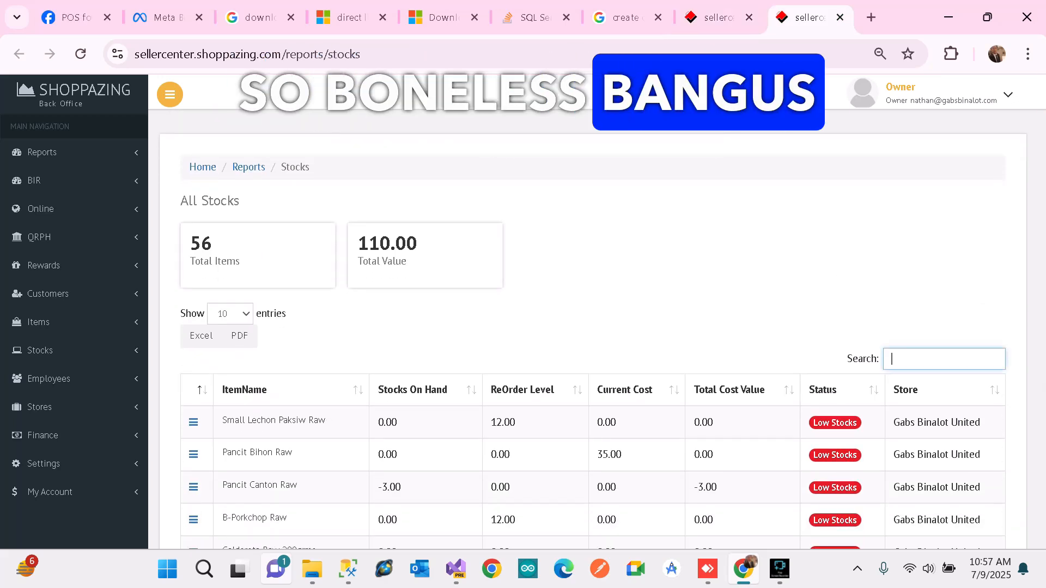
pyautogui.write('bone')
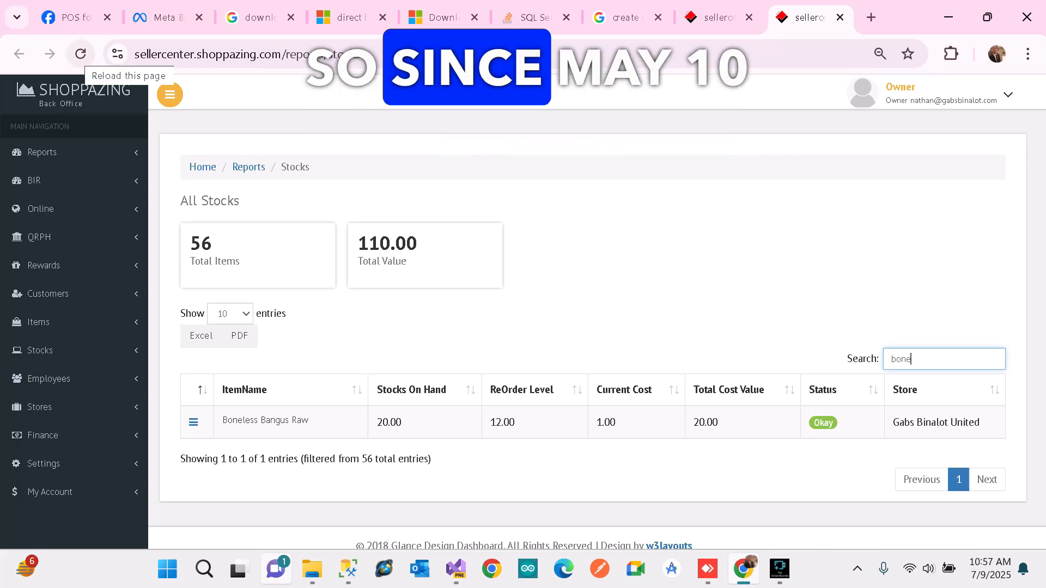
pyautogui.click(81, 54)
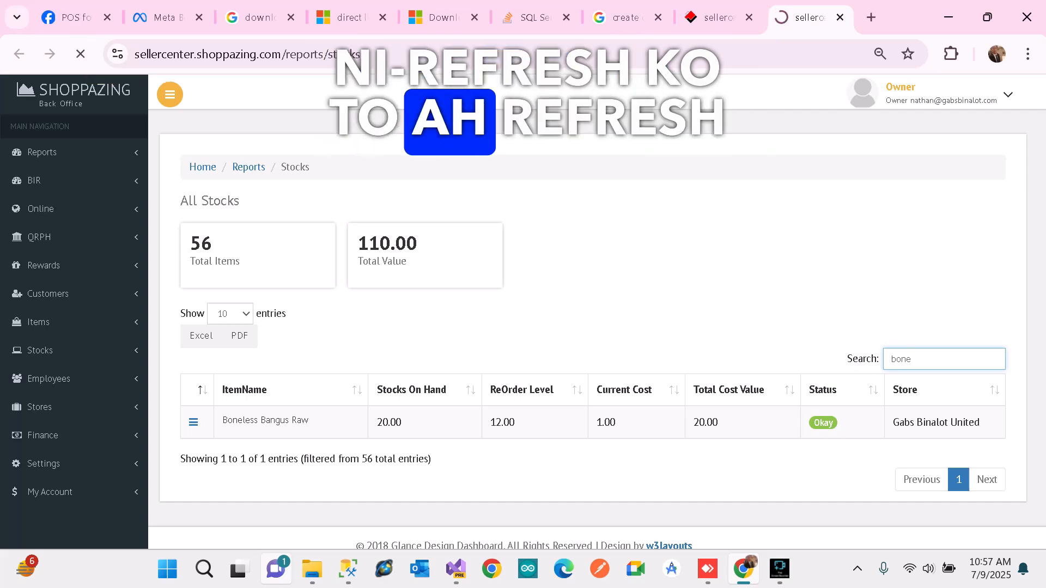
pyautogui.doubleClick(389, 423)
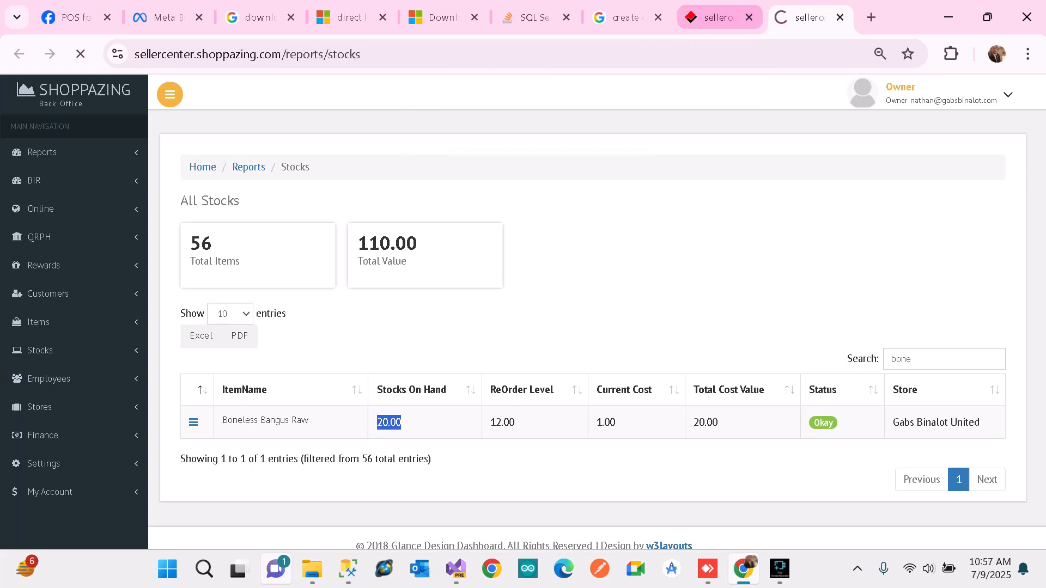
pyautogui.click(714, 17)
pyautogui.click(780, 569)
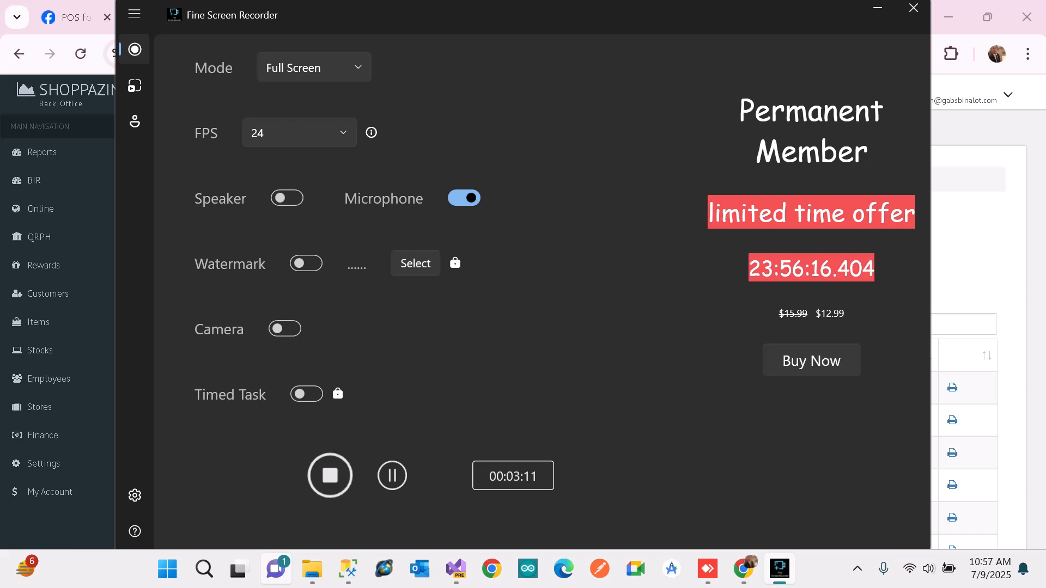
pyautogui.click(878, 8)
pyautogui.click(809, 18)
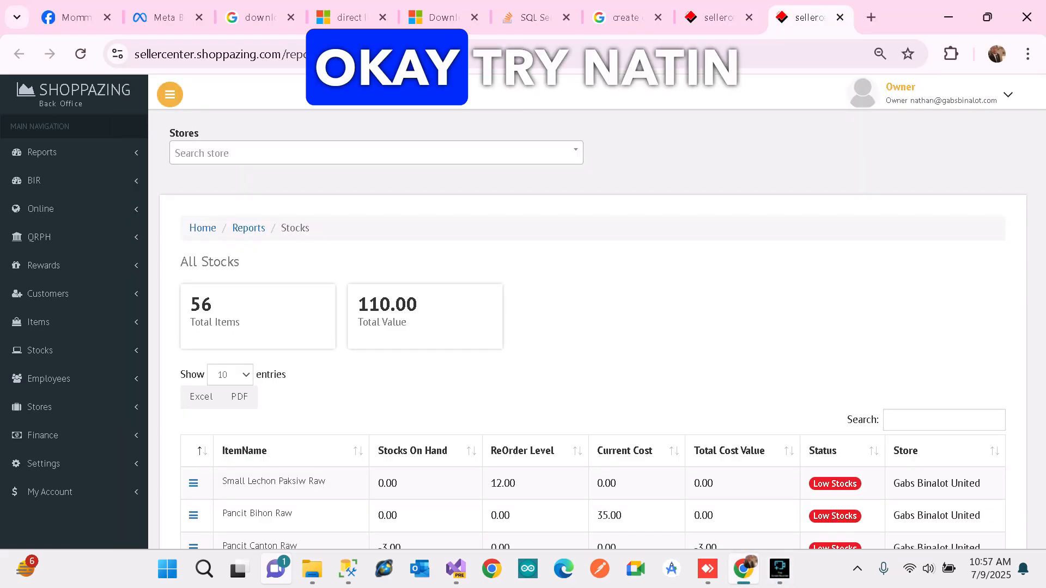
# Filter the reloaded Stocks report by "bone" and examine the stock on hand and cost values of Boneless Bangus Raw.
pyautogui.click(944, 420)
pyautogui.write('bone')
pyautogui.scroll(-2, 597, 312)
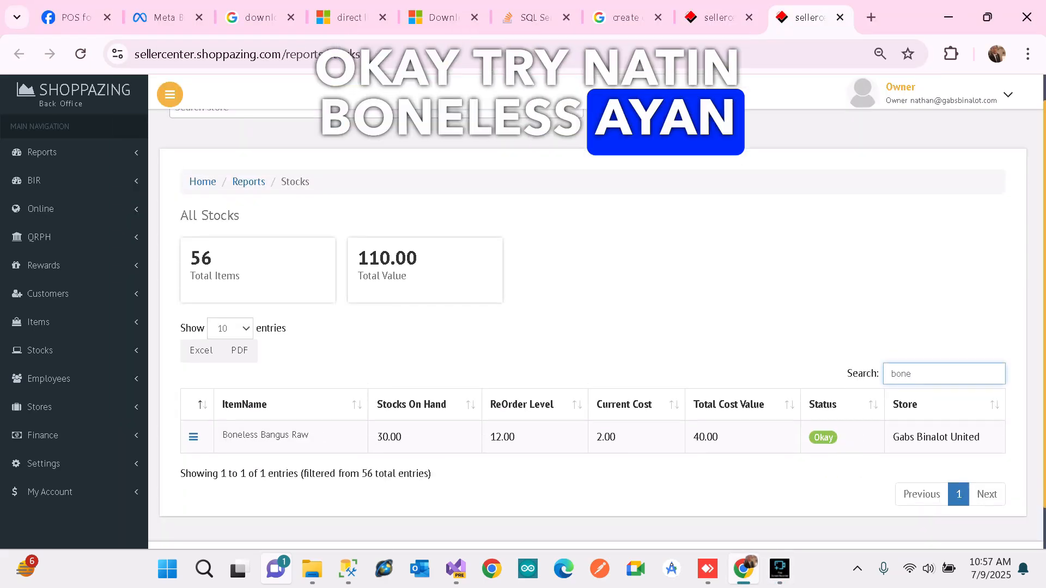
pyautogui.doubleClick(389, 408)
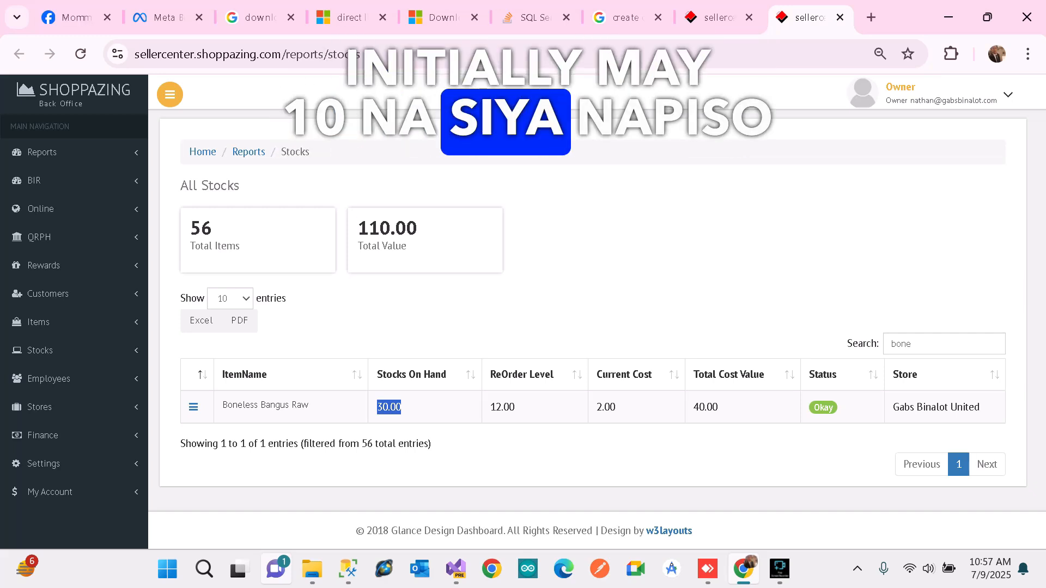
pyautogui.click(389, 407)
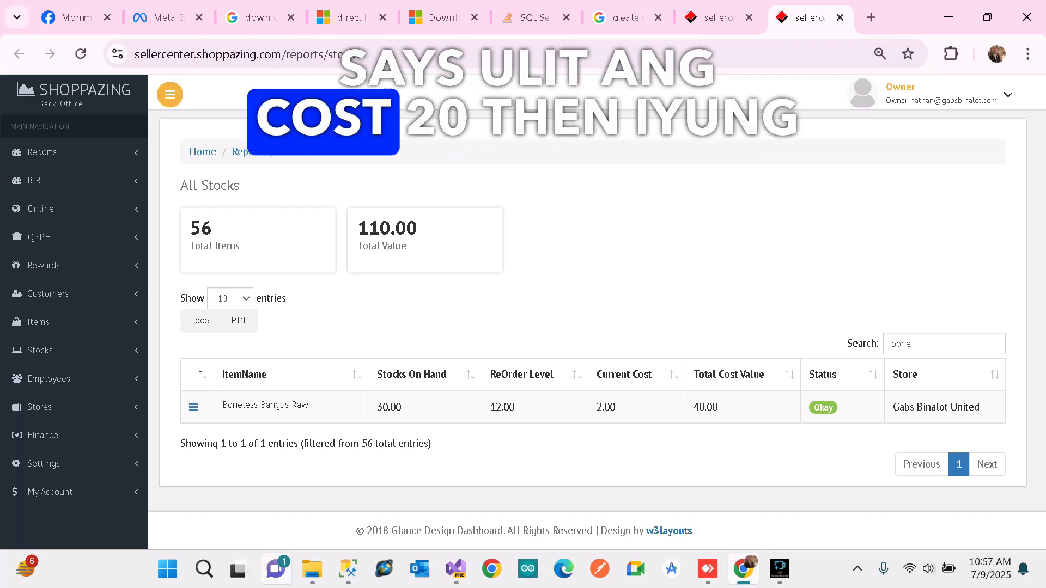
pyautogui.moveTo(377, 407); pyautogui.dragTo(395, 408)
pyautogui.click(396, 407)
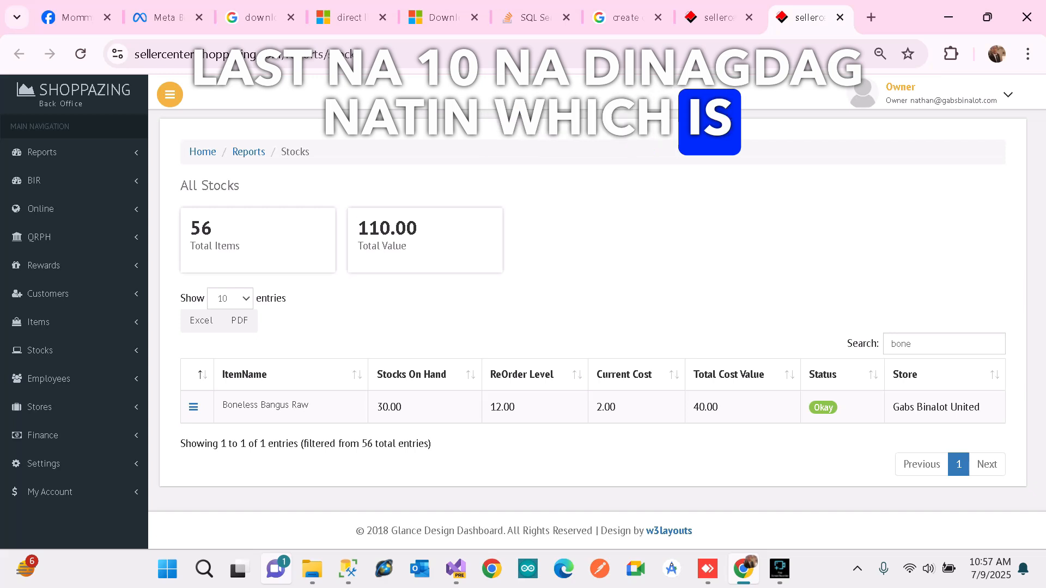
# Open the stock history of Boneless Bangus Raw and check the total of the newest adjustment on the last page.
pyautogui.click(192, 407)
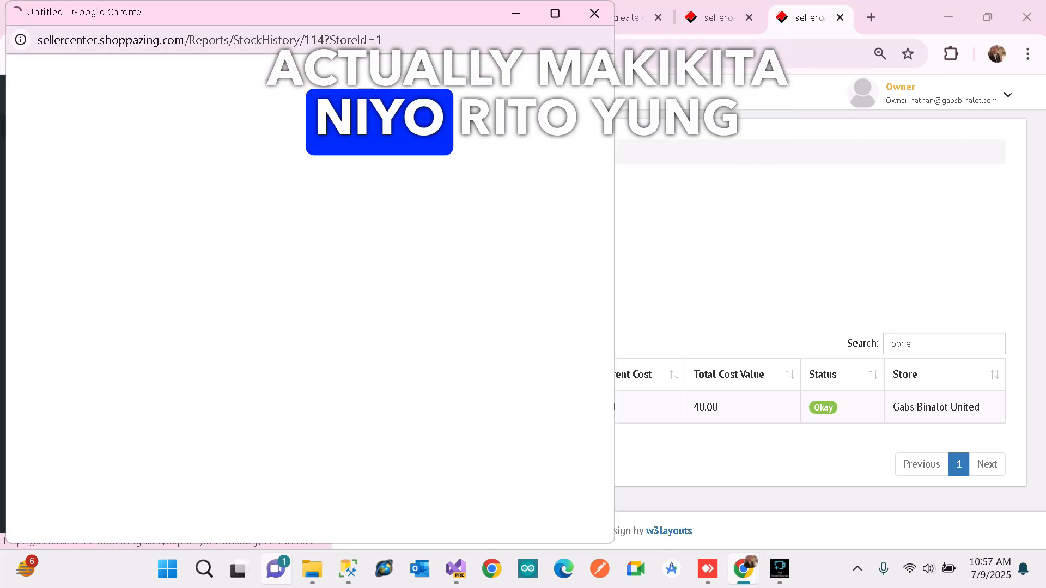
pyautogui.moveTo(421, 2); pyautogui.dragTo(480, 83)
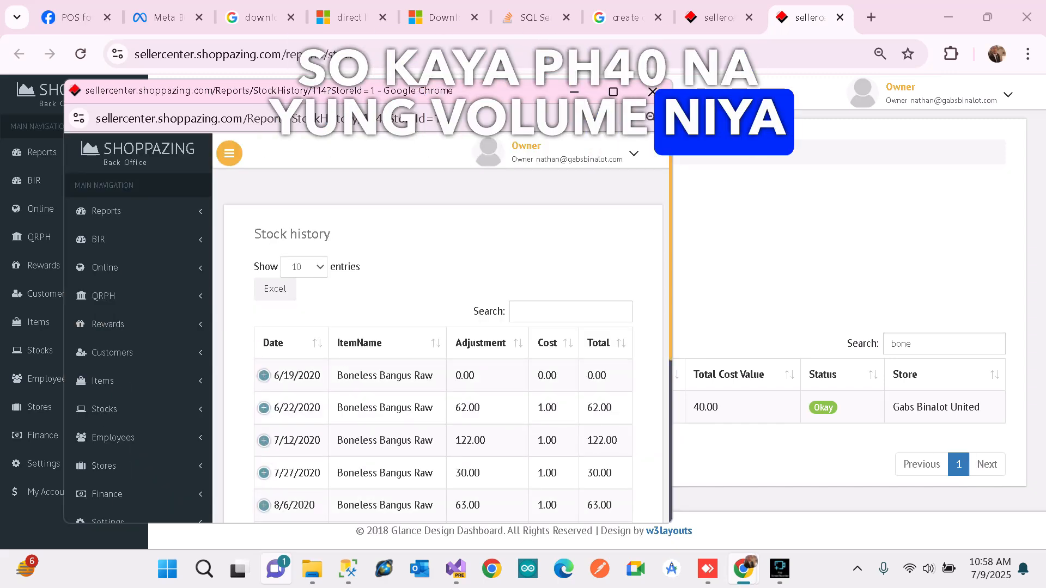
pyautogui.scroll(-3, 441, 349)
pyautogui.scroll(-2, 441, 349)
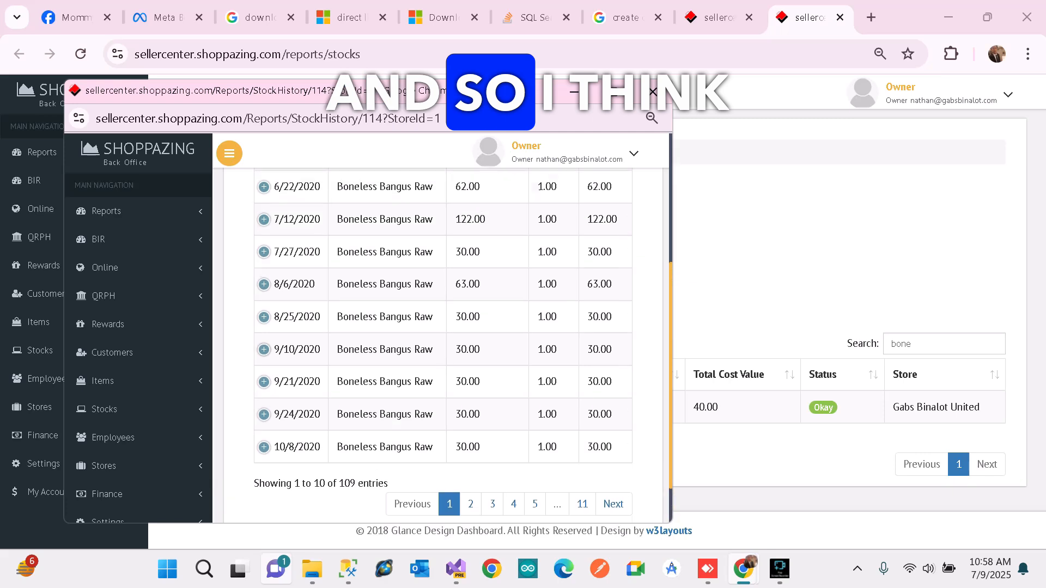
pyautogui.click(579, 504)
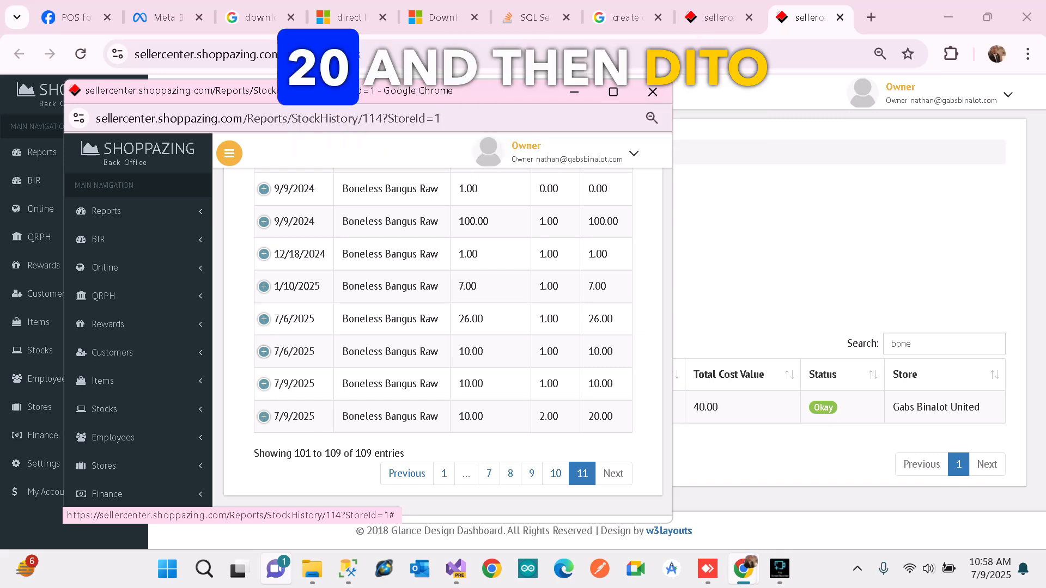
pyautogui.doubleClick(600, 417)
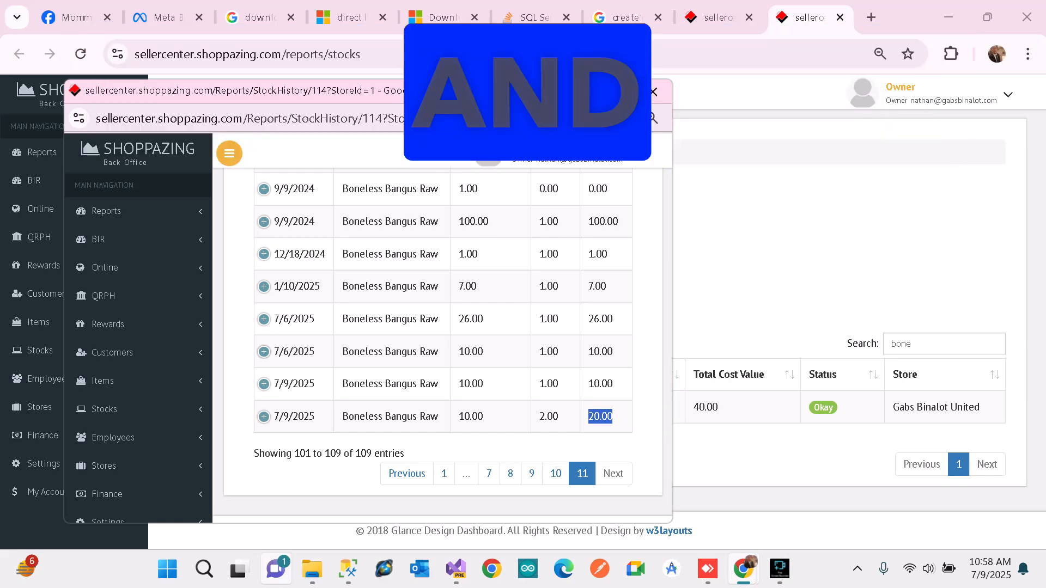
pyautogui.moveTo(779, 569)
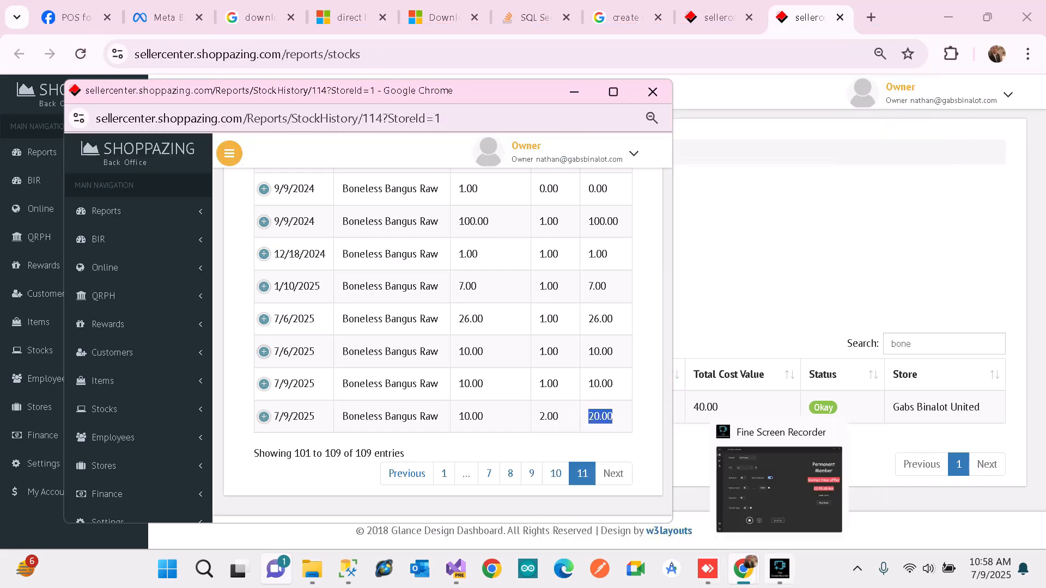